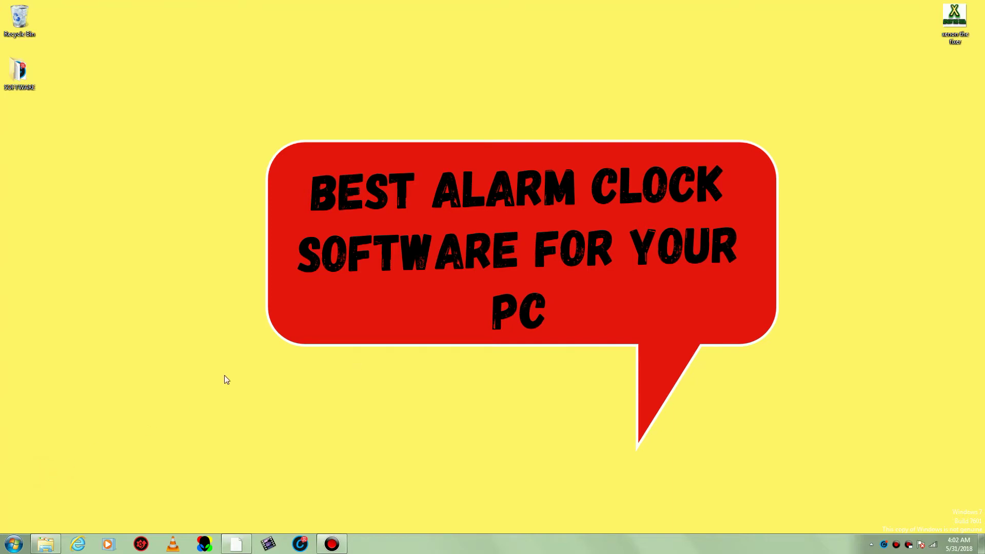
Search the Start menu for 'alarm', then dismiss the results
click(11, 545)
text(alarm)
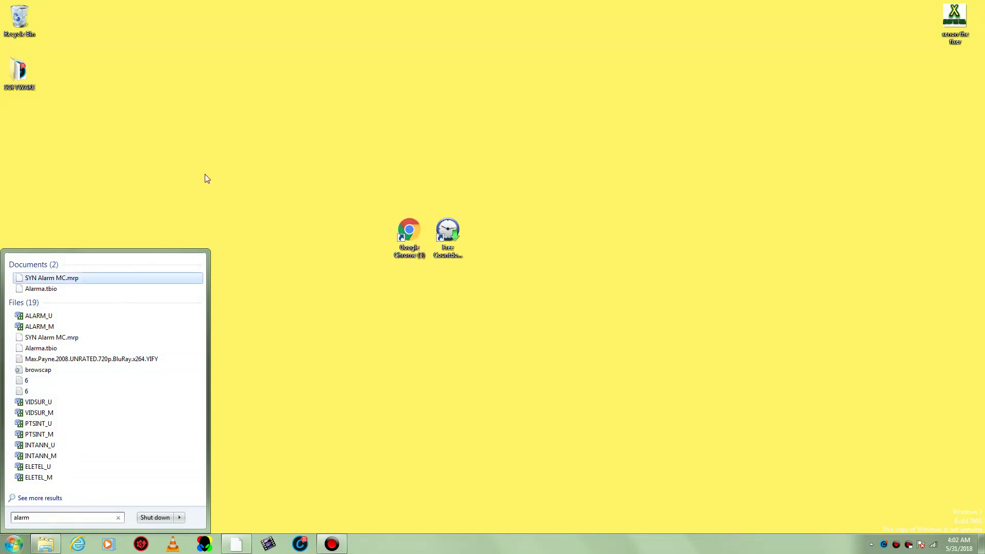
click(205, 176)
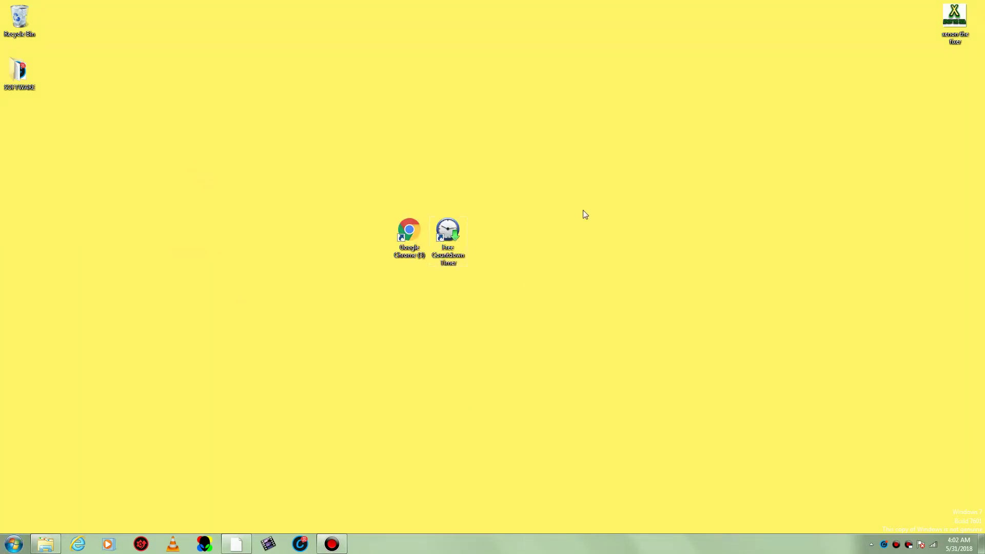
Drag the Free Countdown Timer shortcut across the desktop to below the Chrome shortcut
drag(459, 252, 525, 239)
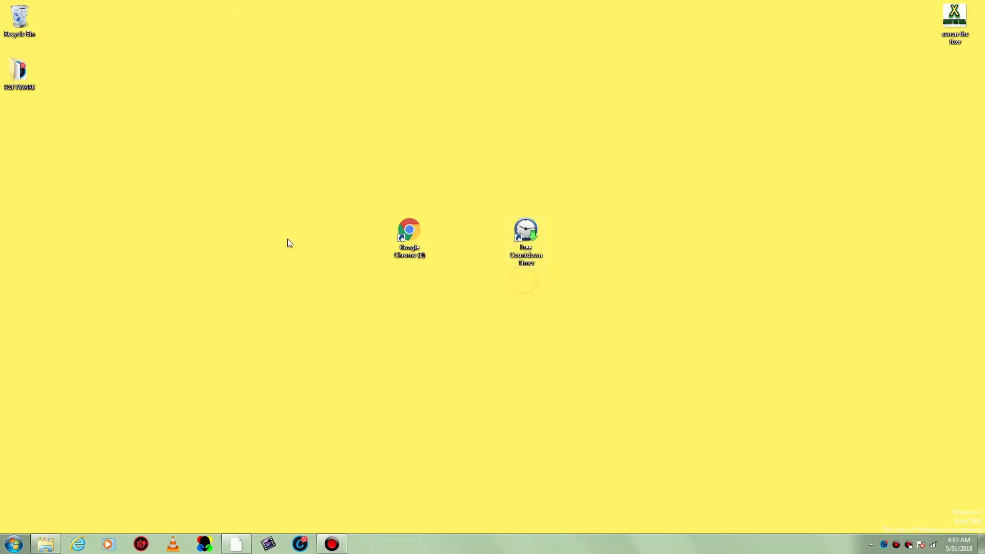
click(10, 546)
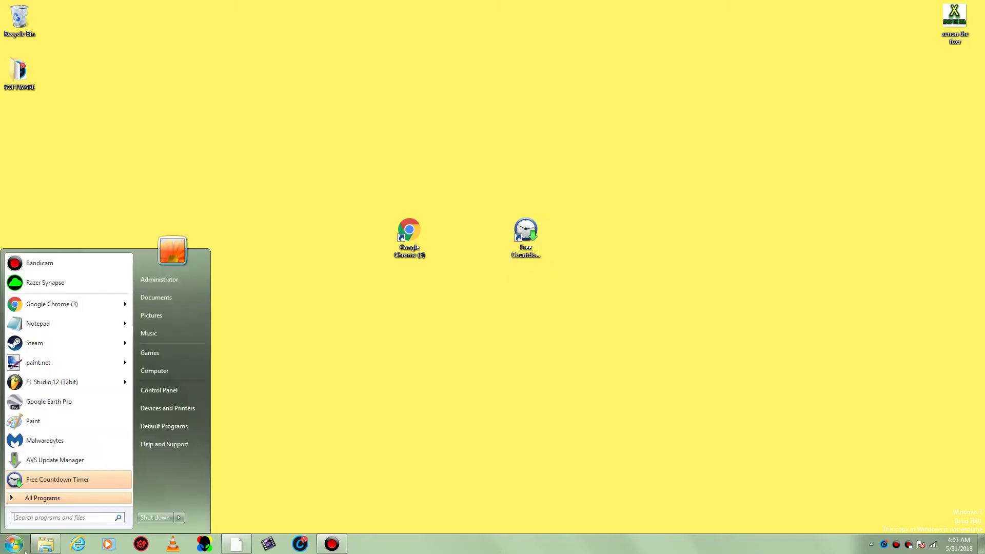
click(335, 342)
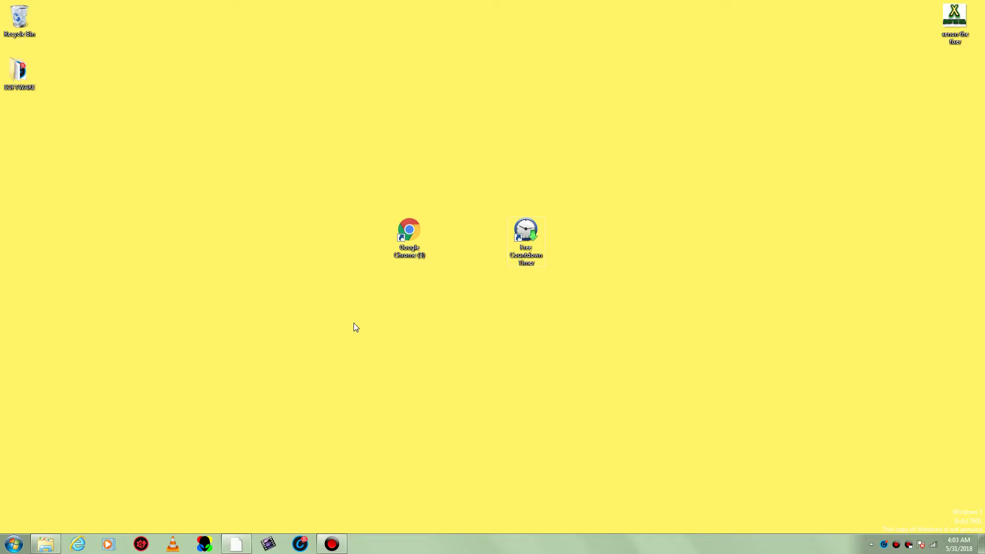
drag(526, 257, 436, 335)
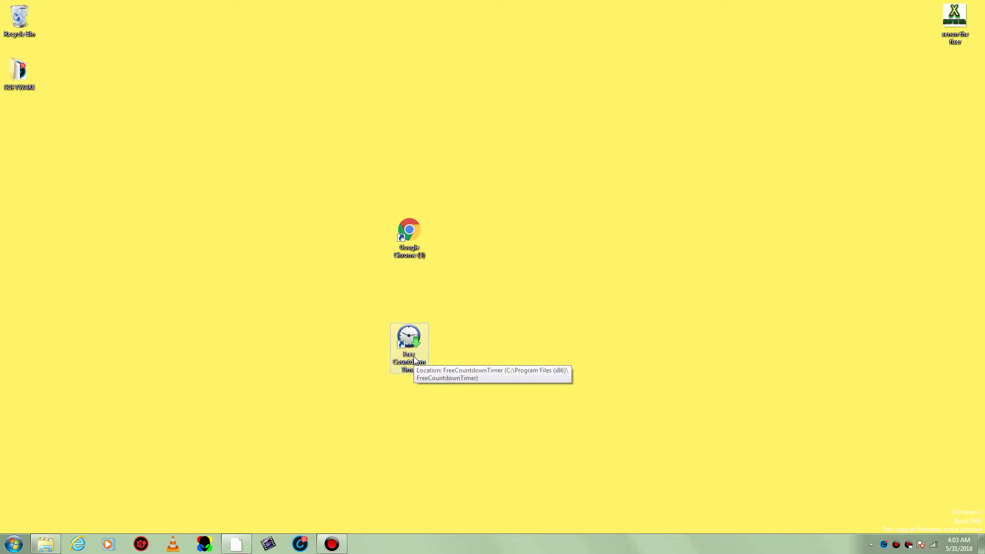
click(496, 330)
click(404, 347)
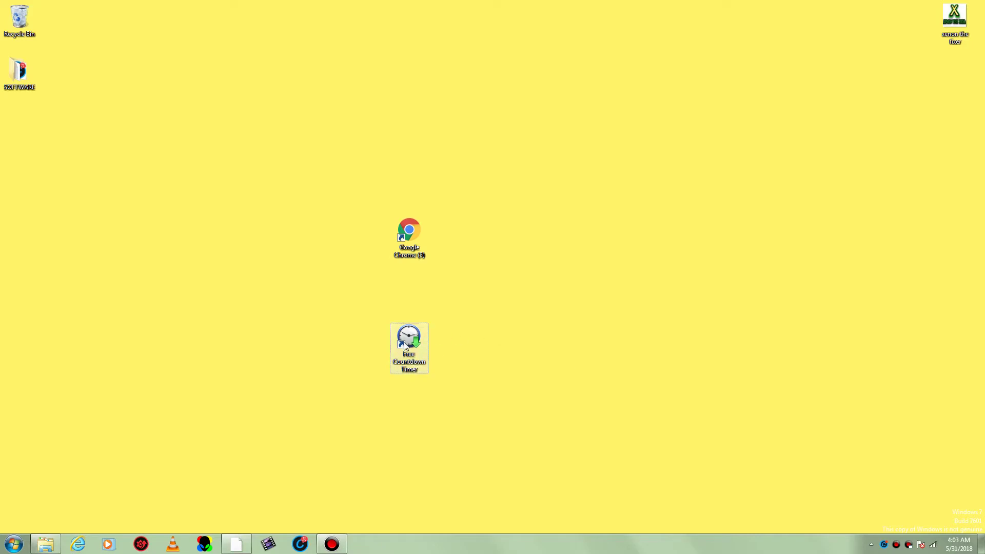
Place the Free Countdown Timer shortcut right of Chrome, then launch Google Chrome
click(3, 547)
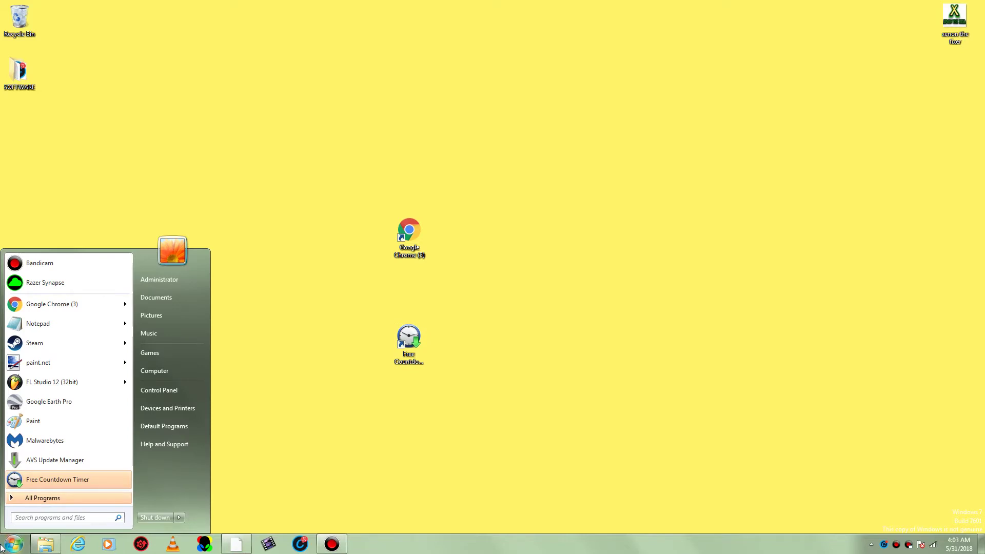
click(265, 402)
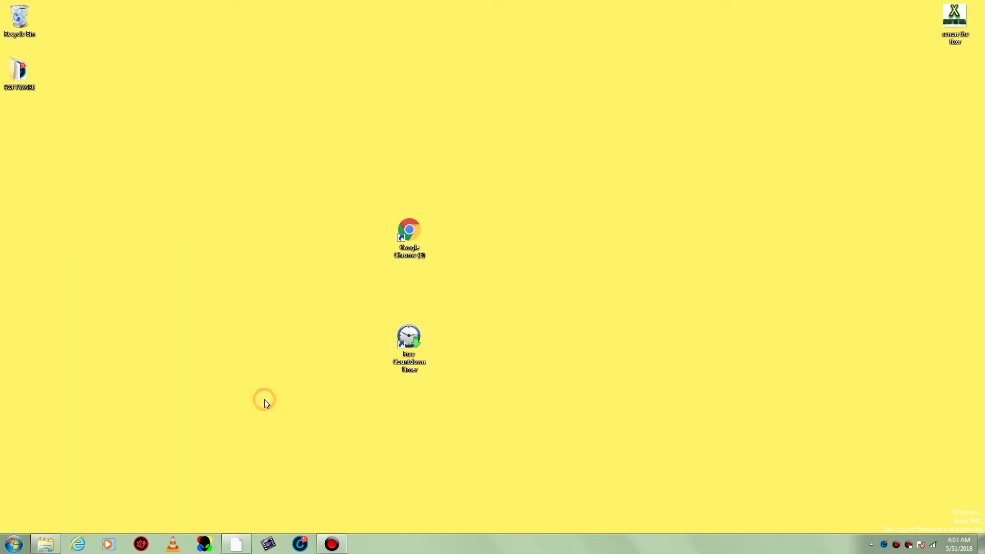
click(10, 536)
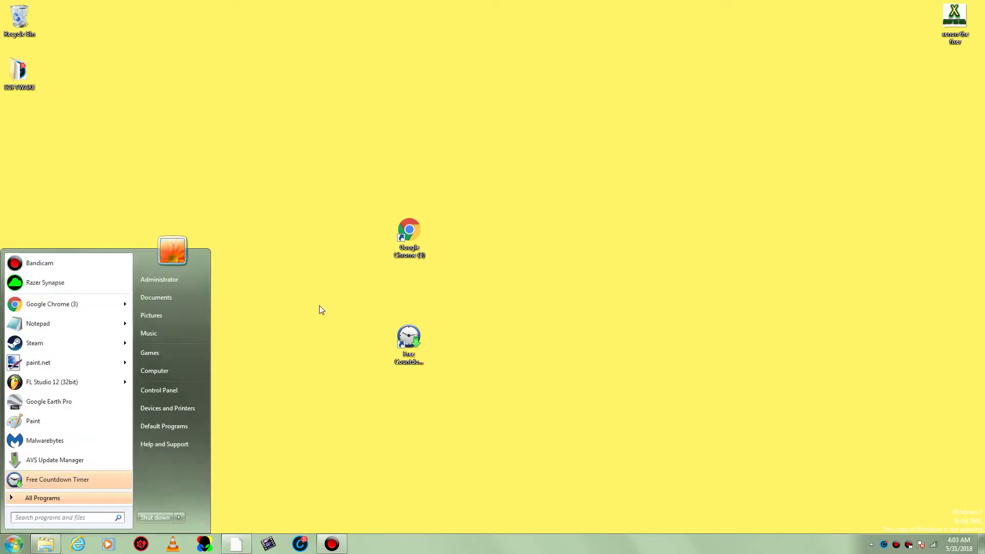
click(510, 307)
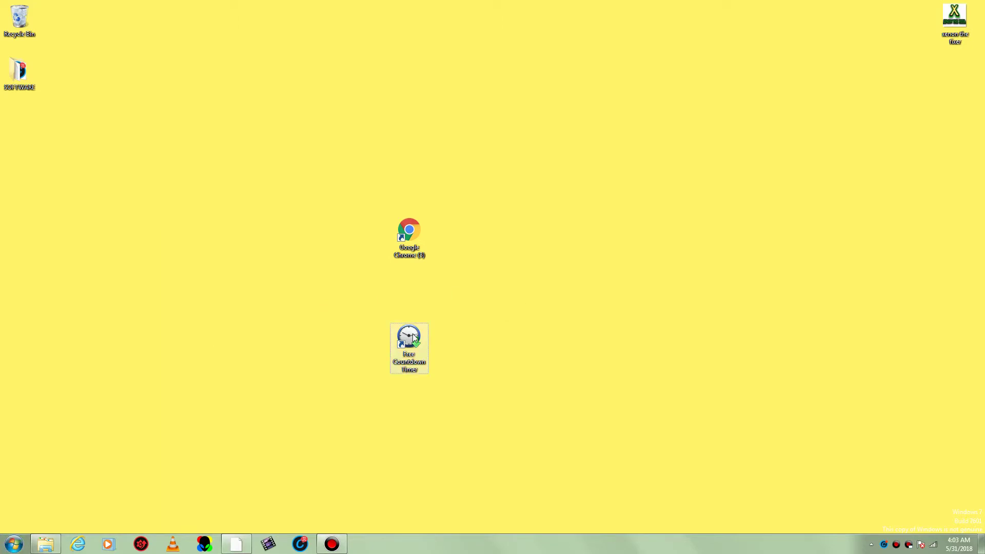
drag(423, 369, 501, 262)
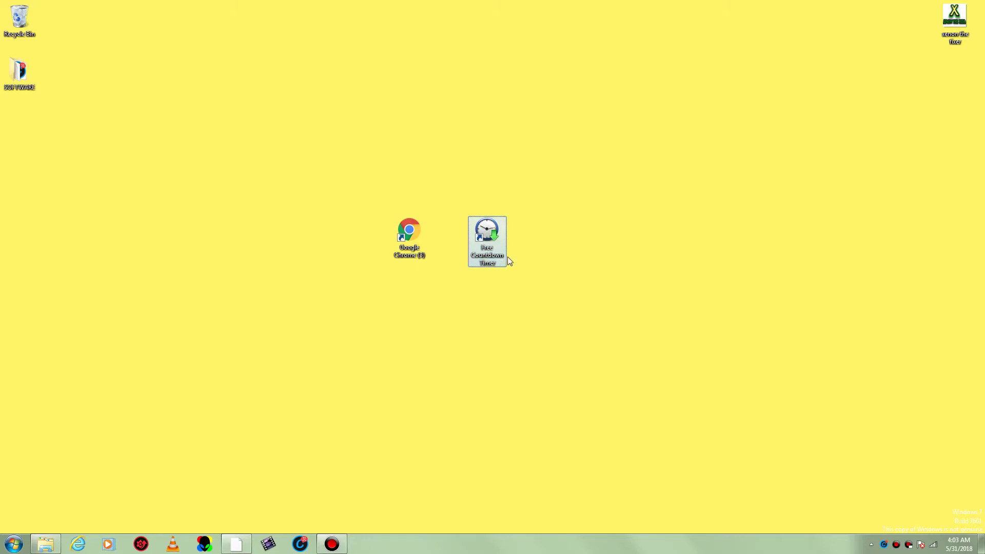
click(567, 421)
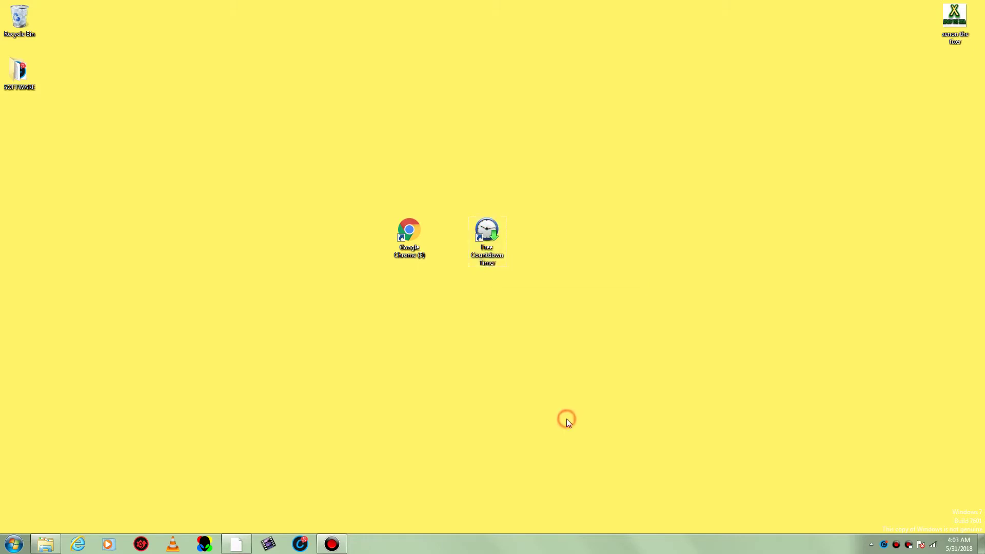
double_click(416, 215)
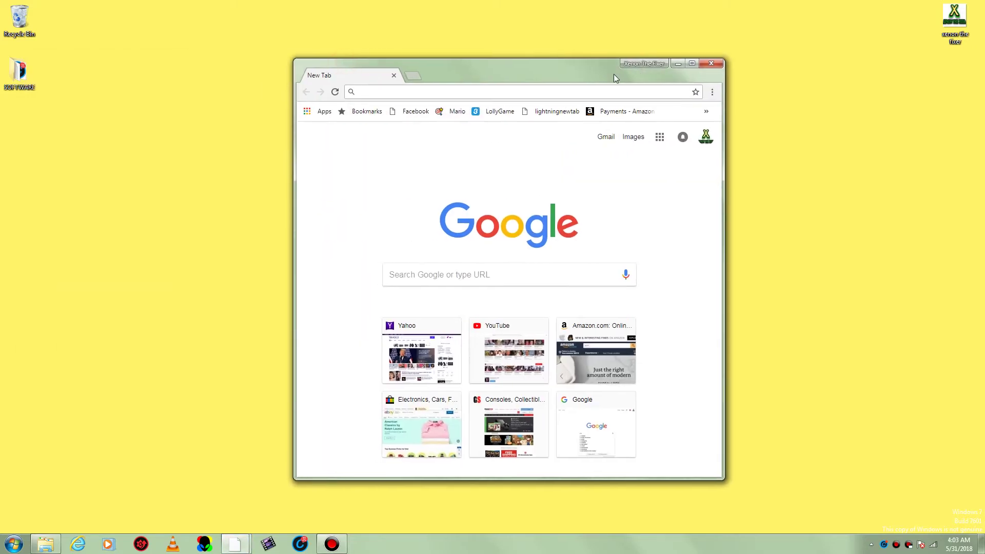
Load google.com in the new Chrome tab
click(526, 274)
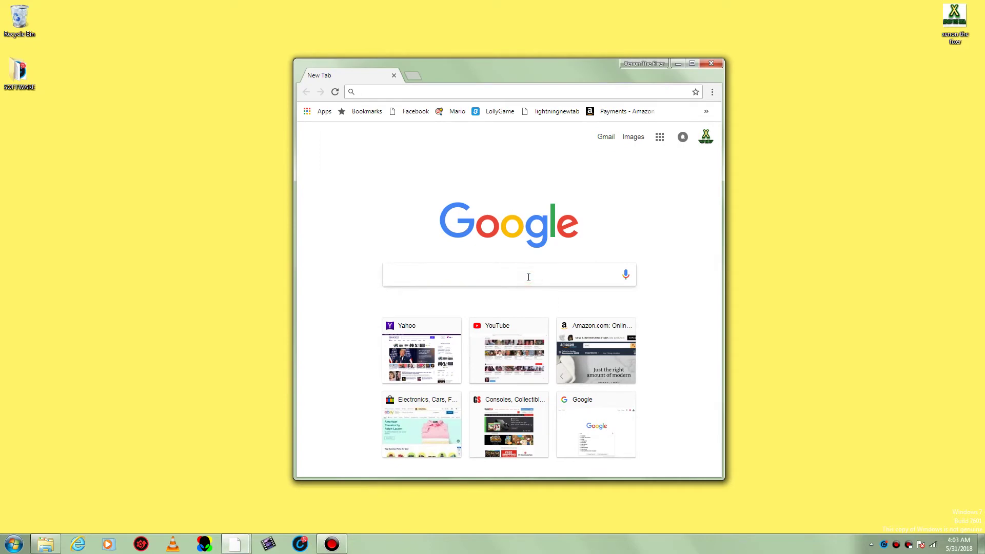
text(download.)
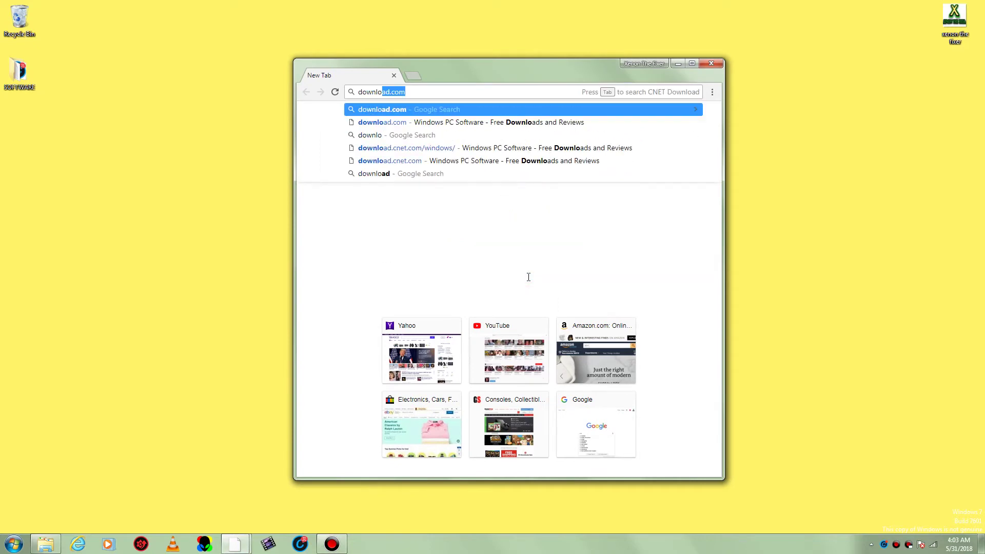
text(com)
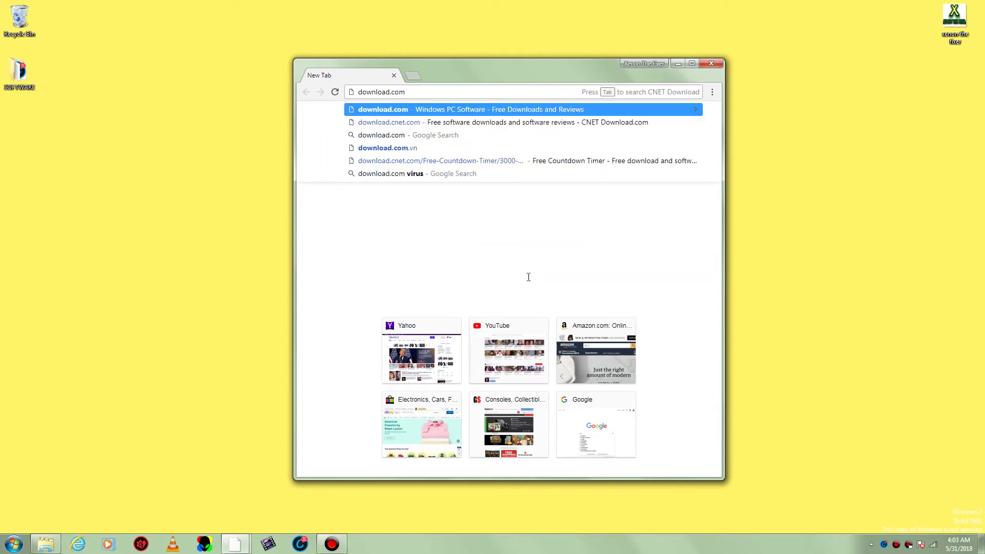
key(BackSpace)
key(BackSpace)
key(BackSpace)
key(BackSpace)
key(BackSpace)
key(BackSpace)
key(BackSpace)
key(BackSpace)
key(BackSpace)
key(BackSpace)
key(BackSpace)
key(BackSpace)
text(googl)
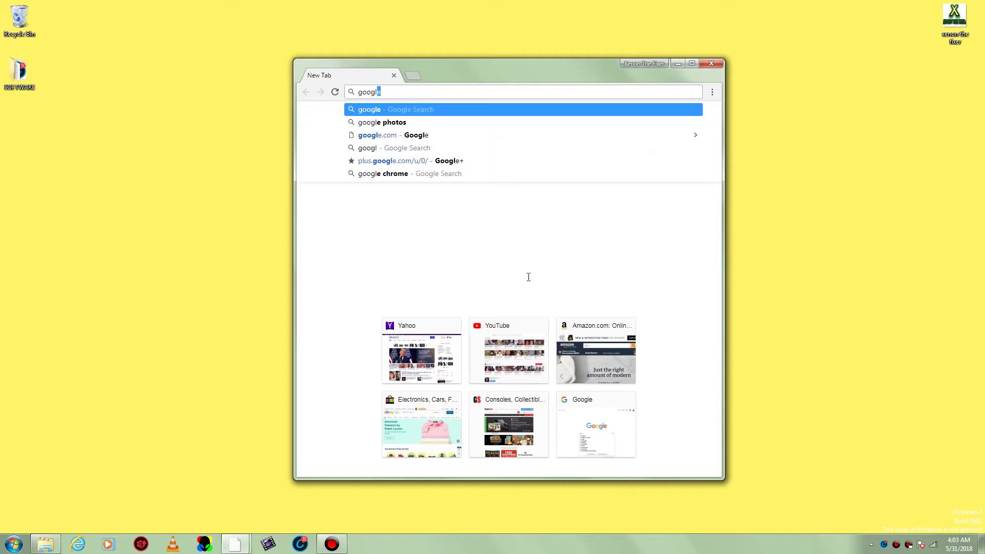
text(e.c)
key(Return)
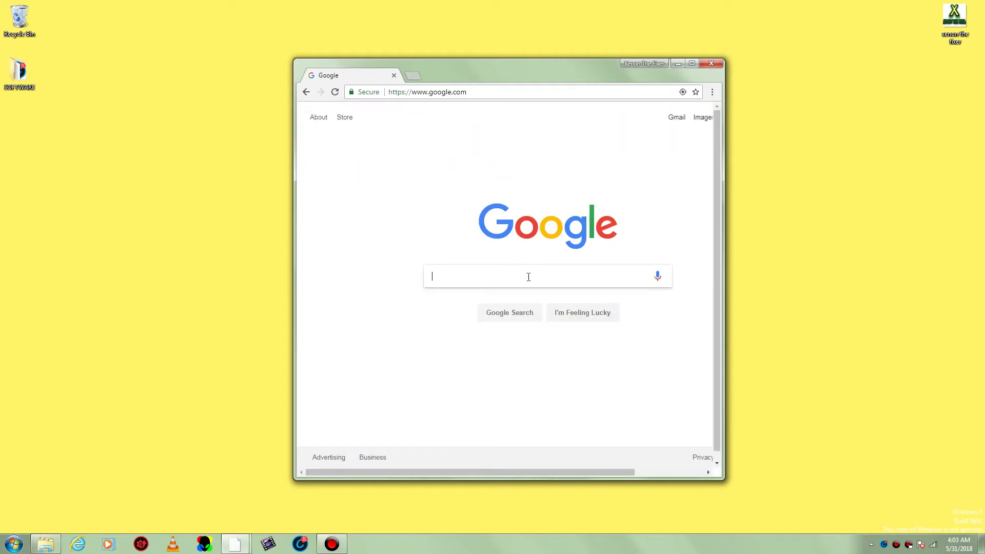
Google 'download.com', open the CNET Download result, and move the window left
text(download.com)
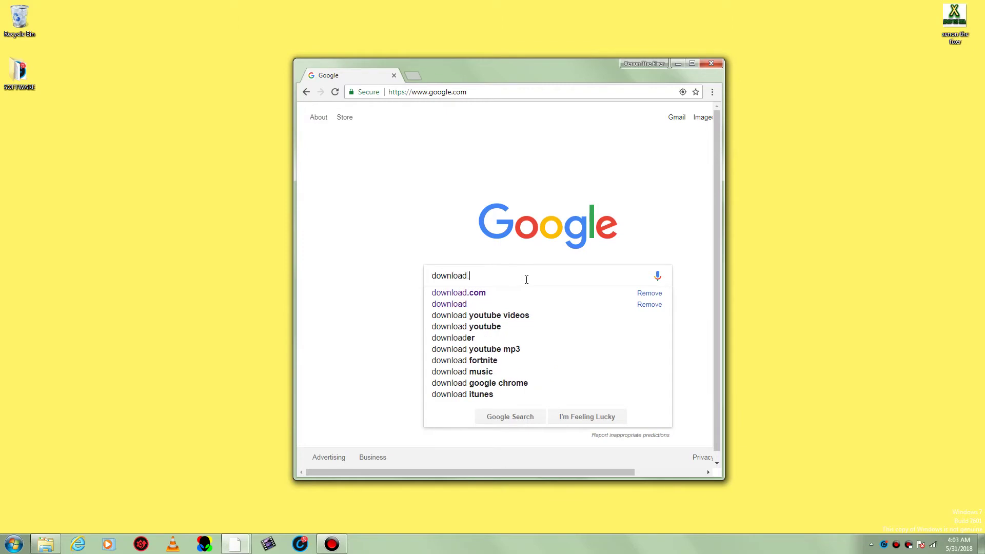
key(Return)
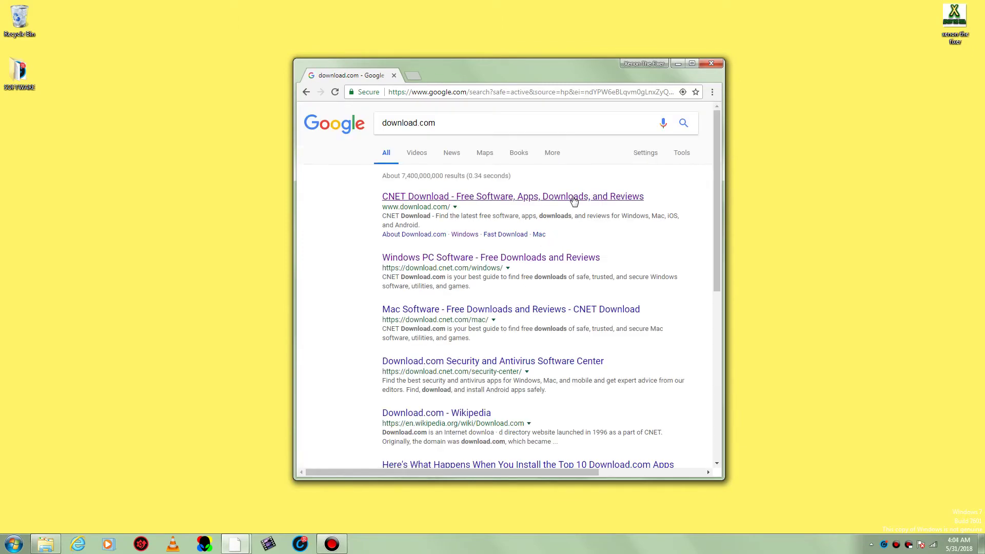
click(572, 198)
drag(609, 73, 371, 96)
Type 'free countdow' into the Download.com search box to bring up suggestions
drag(495, 226, 655, 220)
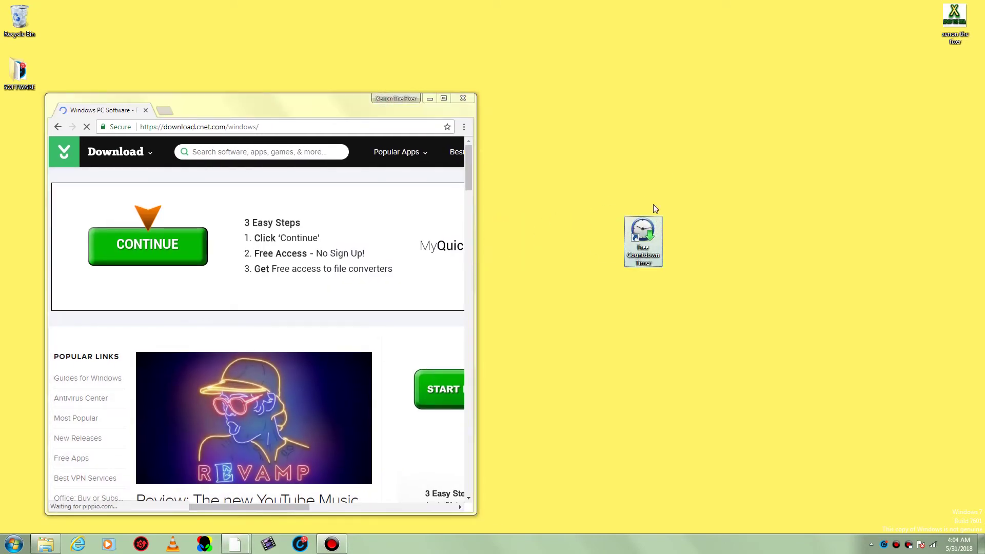
click(247, 148)
text(free d)
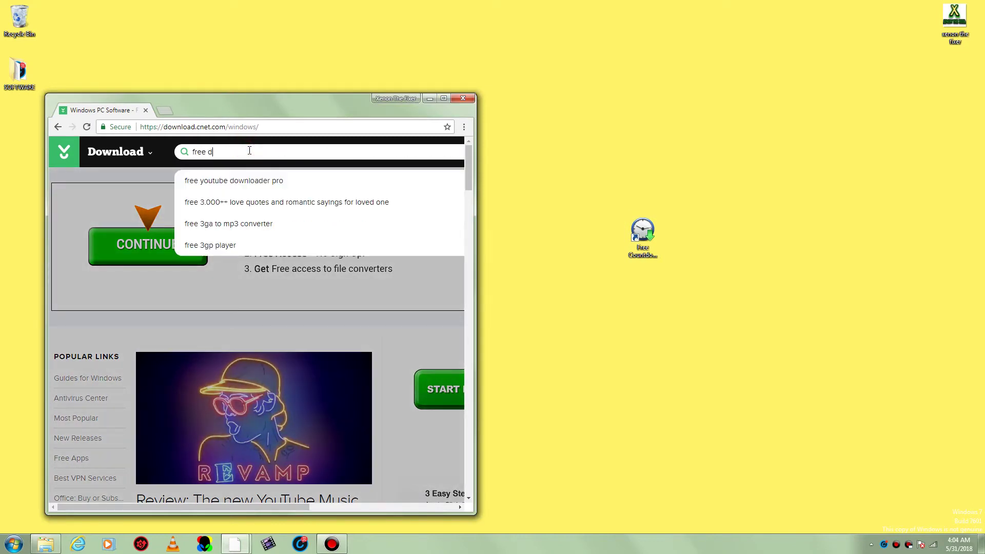
key(BackSpace)
text(co)
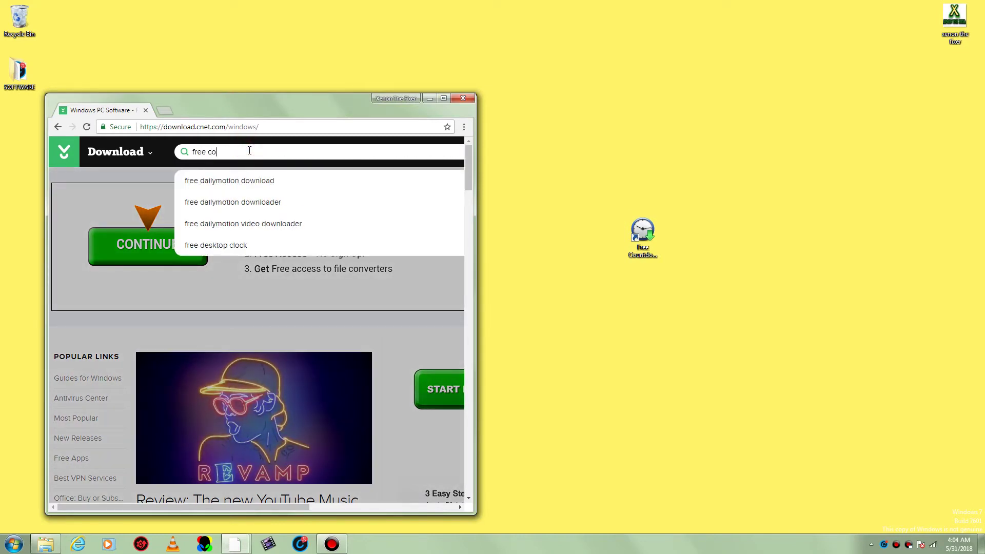
text(nu)
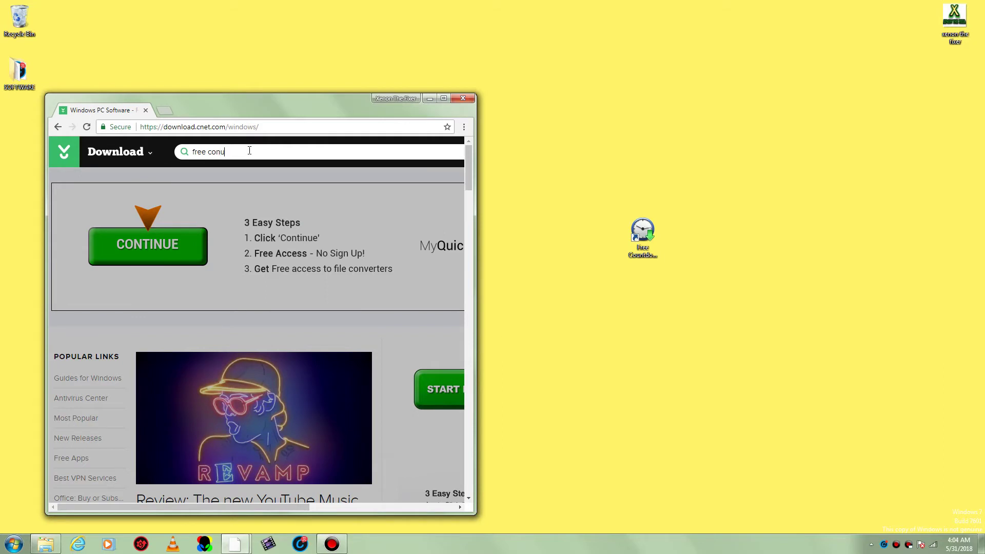
key(BackSpace)
text(ountdow)
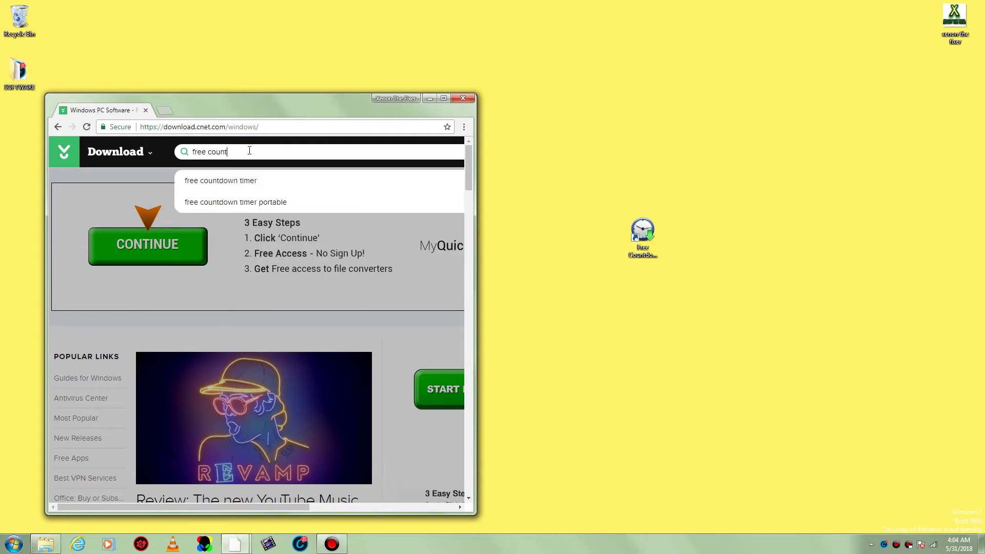
Search Download.com for 'free countdown timer' and scroll the results to the Free Countdown Timer listing
click(248, 180)
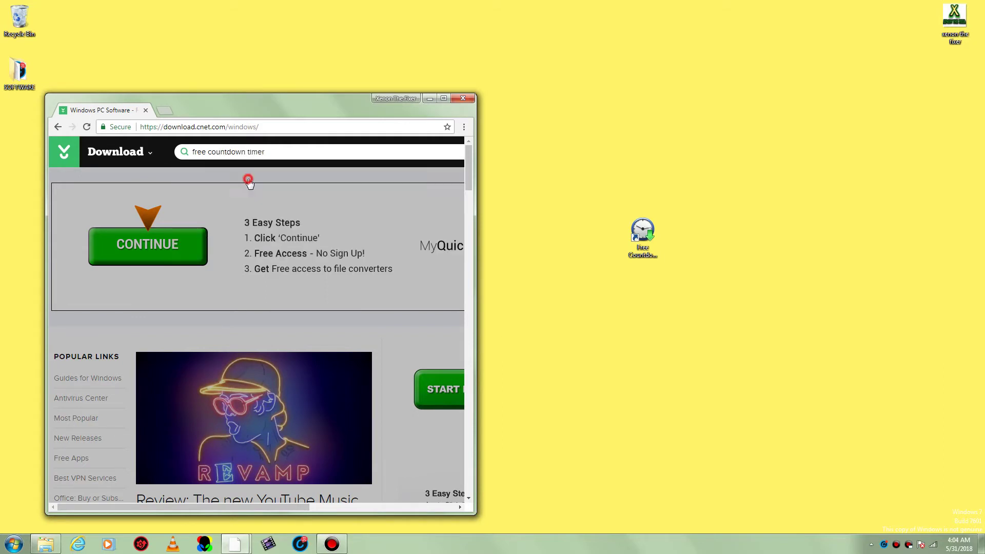
drag(319, 105, 373, 91)
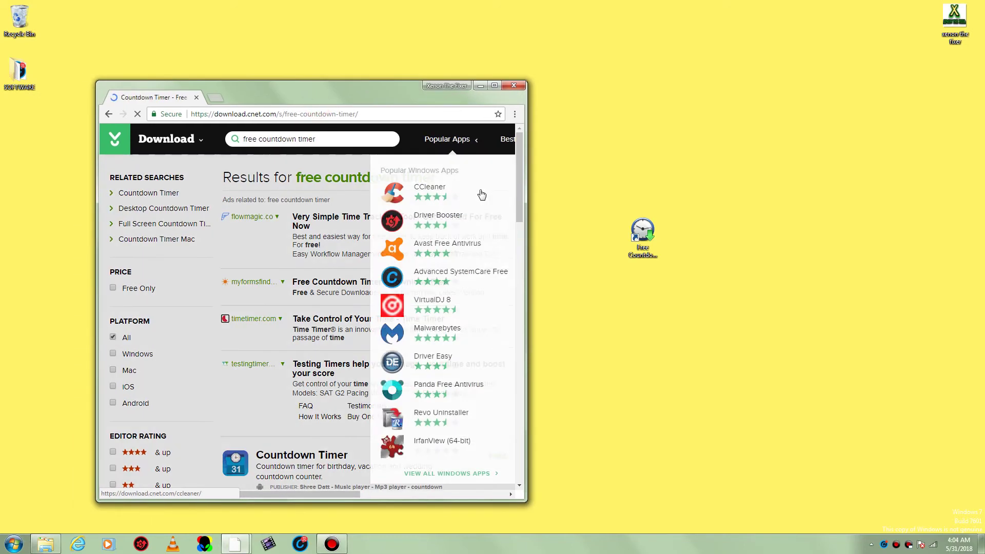
click(323, 136)
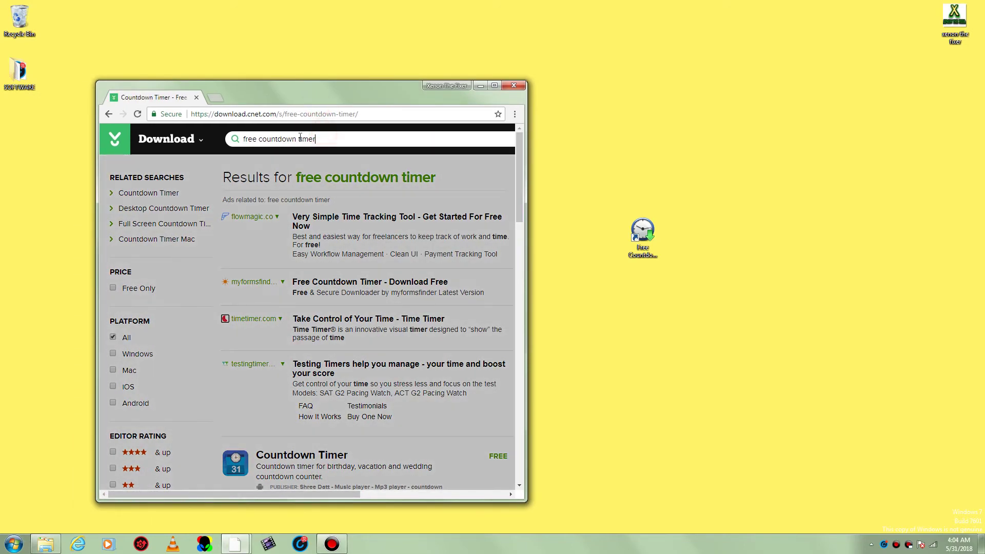
drag(518, 138, 506, 217)
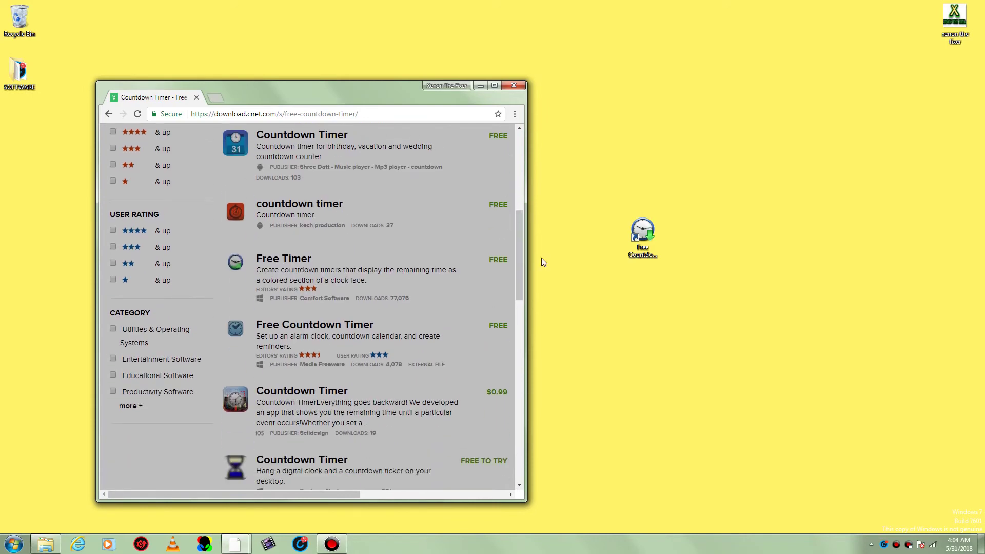
scroll(507, 273, down, 5)
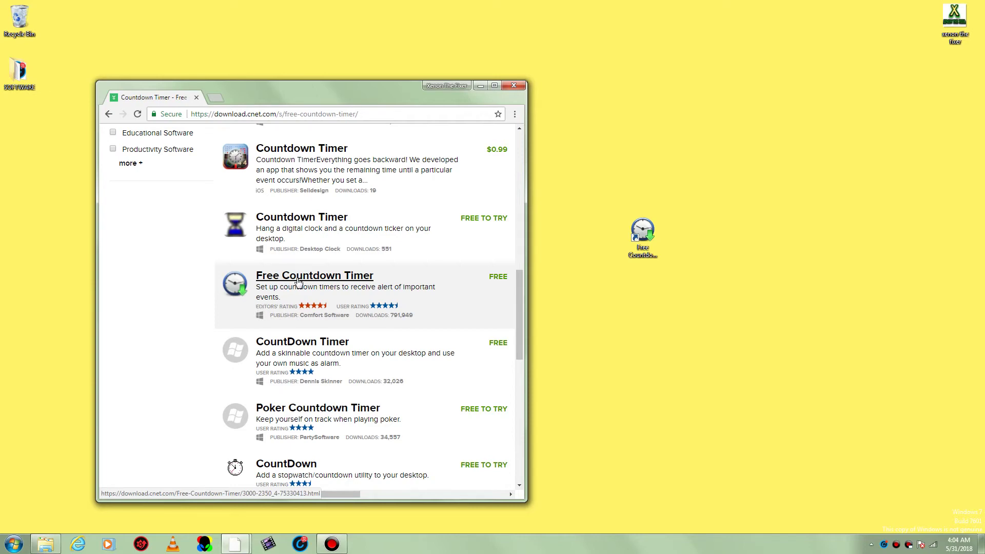
Maximize Chrome, restore it to its smaller size, and close the browser
double_click(360, 88)
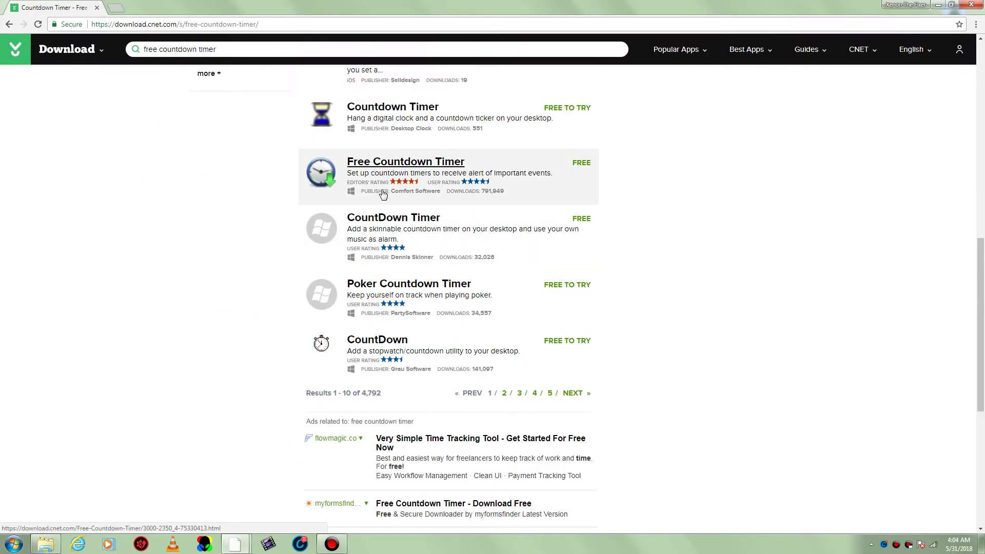
drag(980, 297, 983, 253)
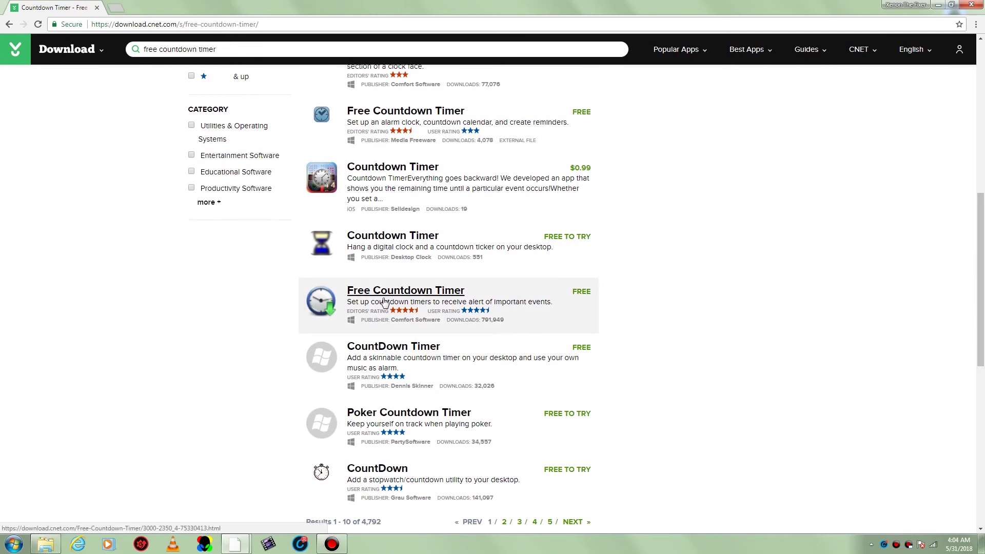
double_click(616, 6)
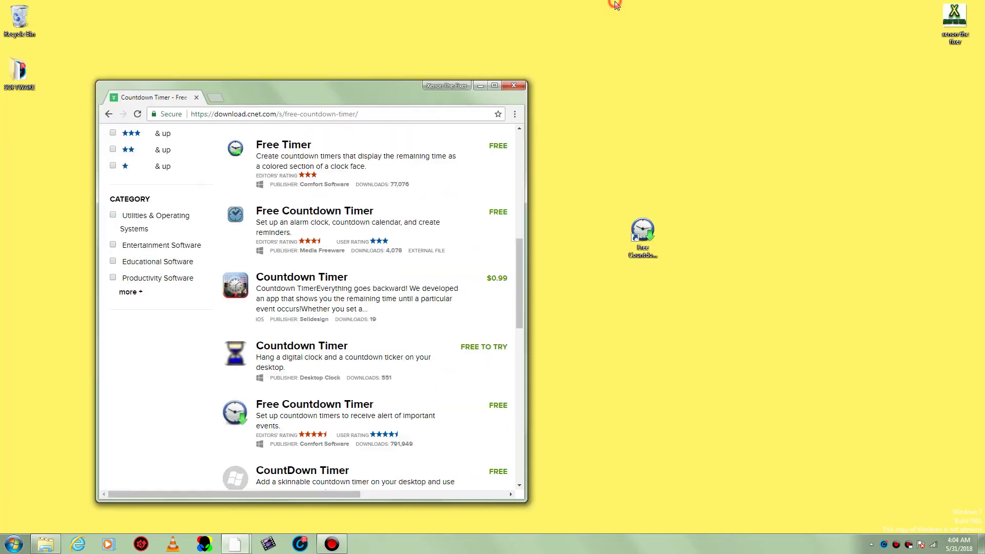
click(518, 86)
Launch Free Countdown Timer from the desktop and center its window on screen
drag(637, 226, 508, 197)
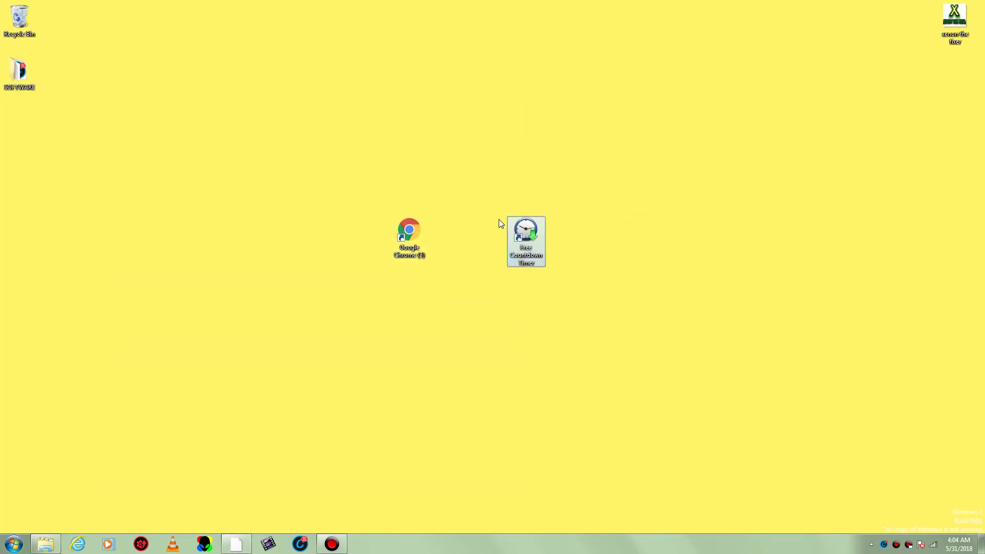
double_click(521, 235)
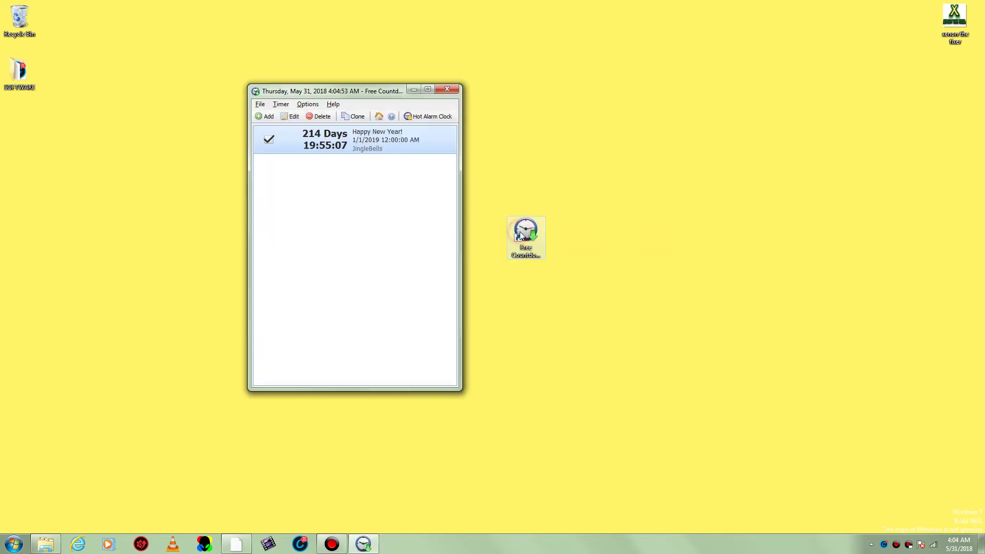
drag(368, 94, 509, 131)
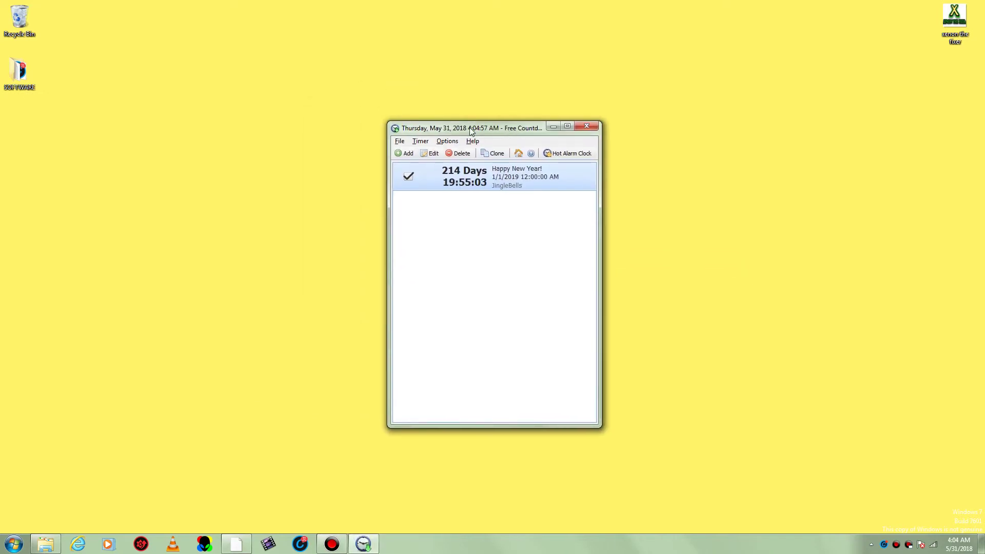
drag(469, 128, 506, 130)
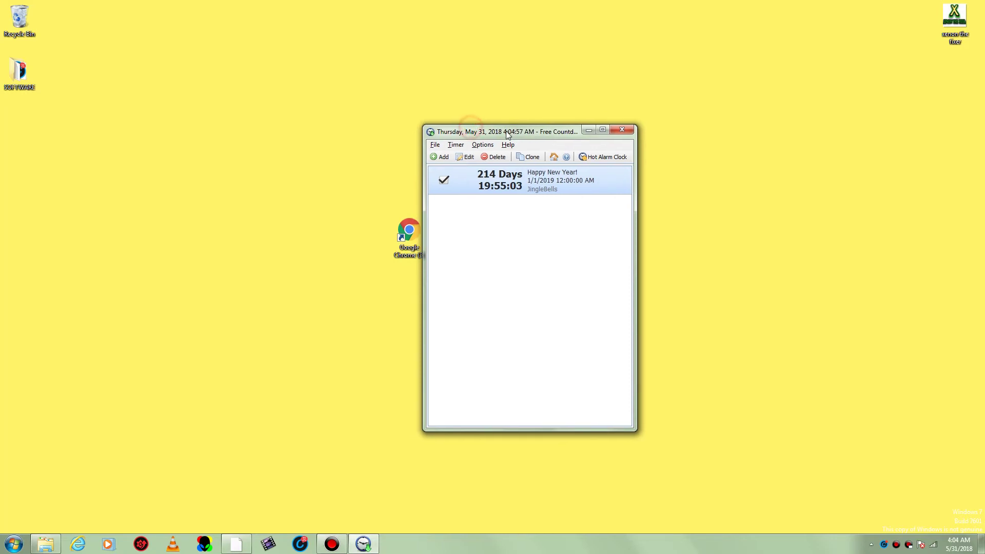
Choose Timer > Add to create a new timer
click(456, 146)
mouse_move(482, 153)
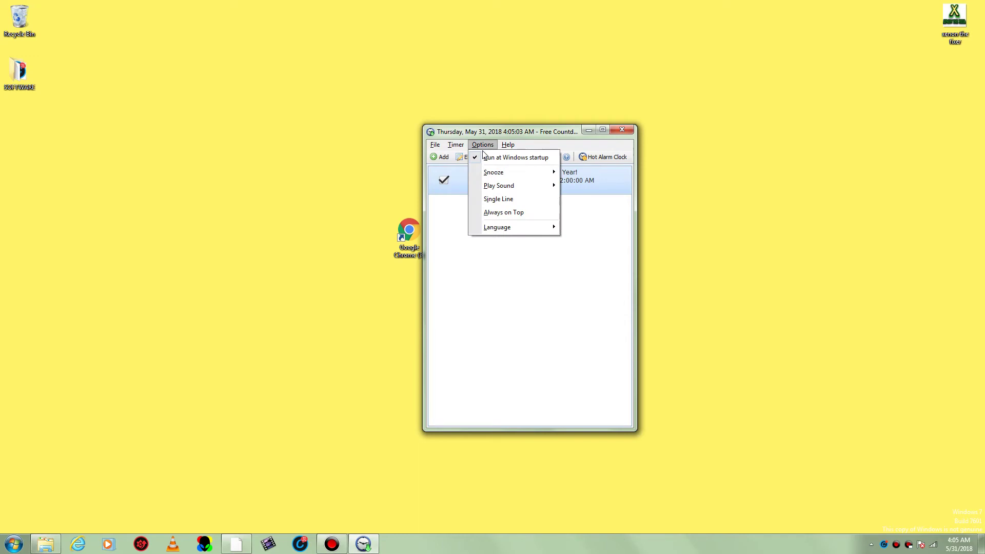
click(462, 157)
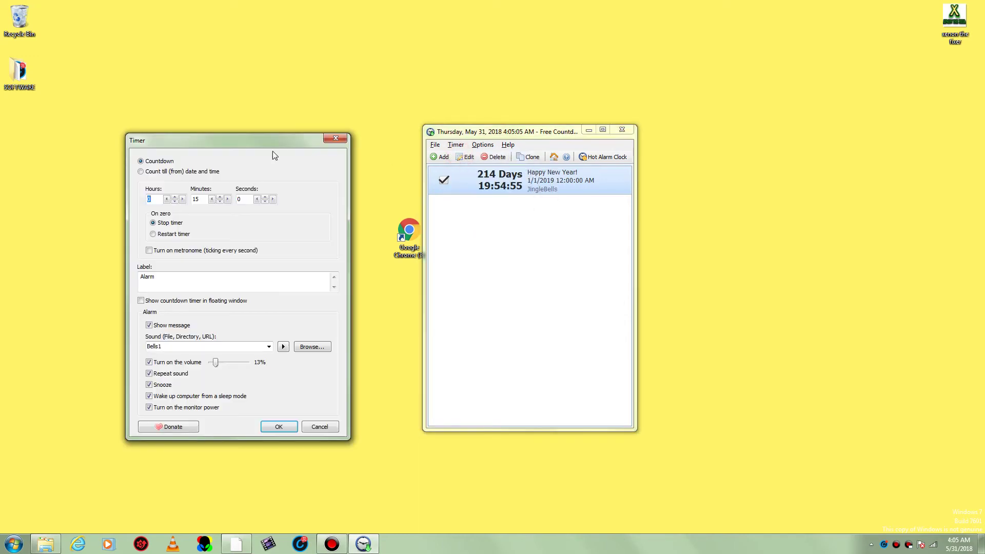
Switch the new timer to 'Count till (from) date and time' and select the alarm time's hour
drag(245, 144, 490, 122)
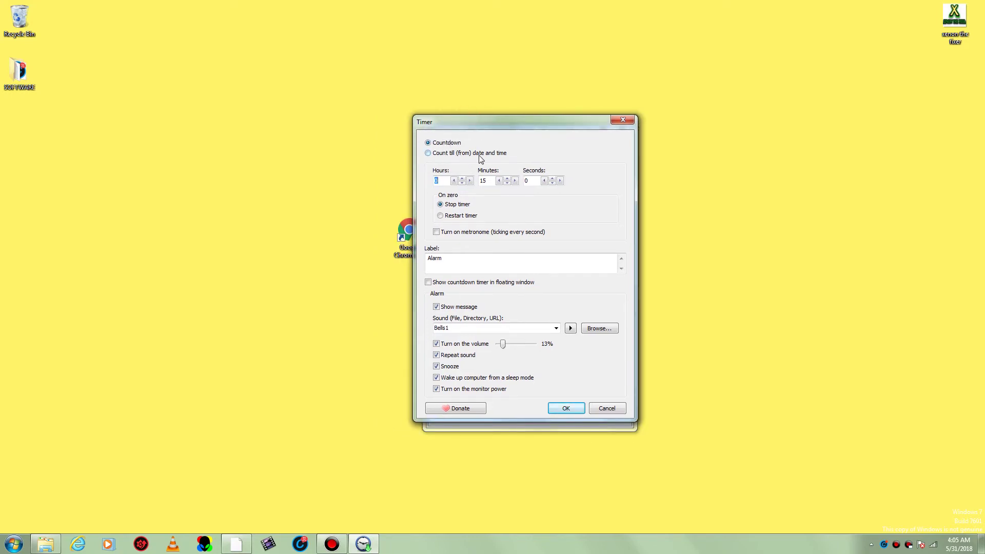
click(428, 153)
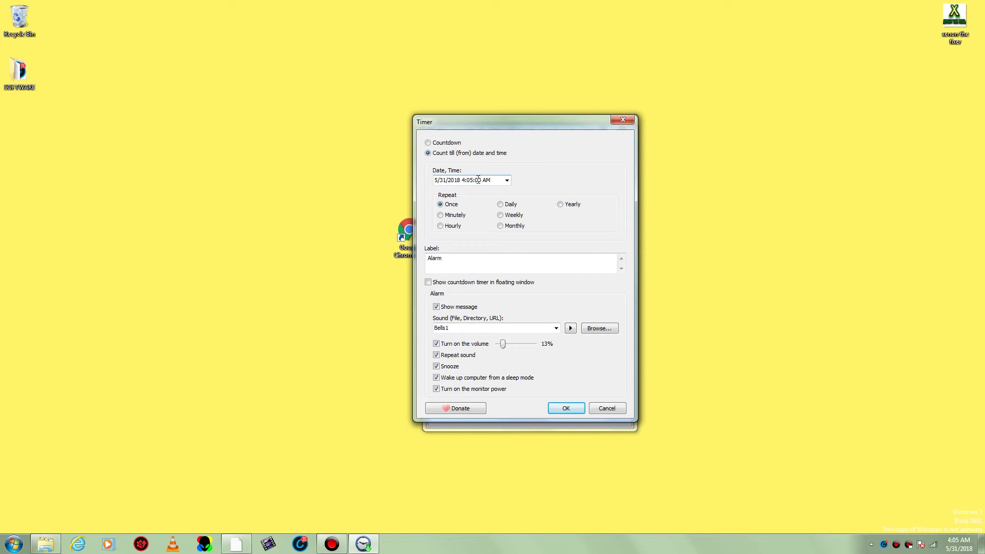
drag(492, 180, 470, 182)
click(468, 182)
Set the alarm hour to 3, repeat Once, and change the label to 'alarm 2'
text(3)
click(467, 184)
click(501, 205)
click(439, 205)
drag(463, 259, 428, 262)
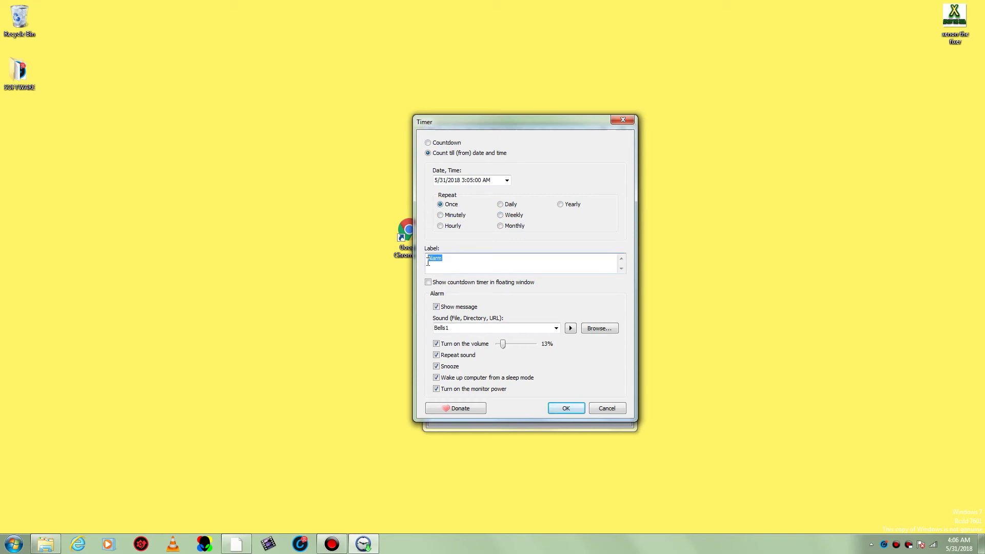
text(al)
Preview the Flute, Jingle and FluteNotification alarm sounds
click(555, 327)
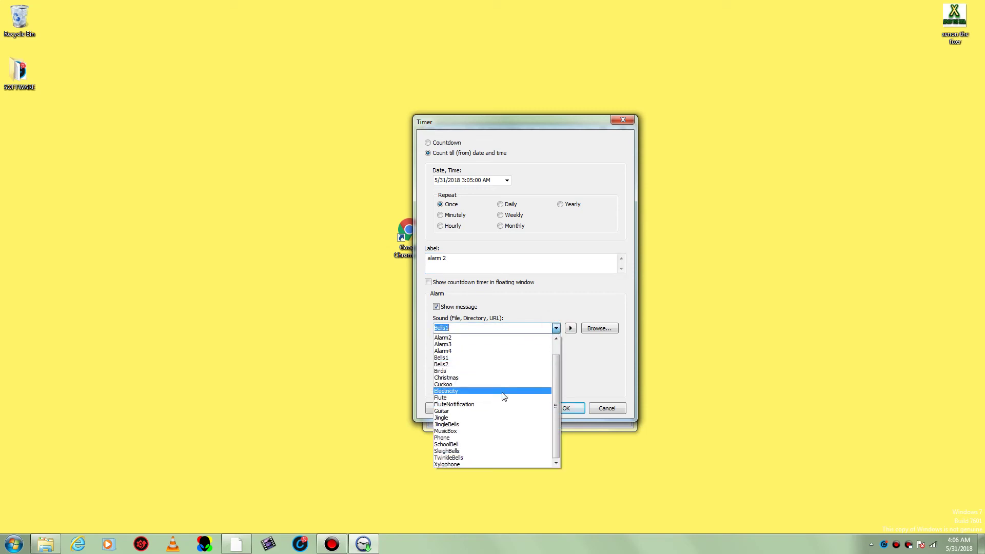
click(503, 399)
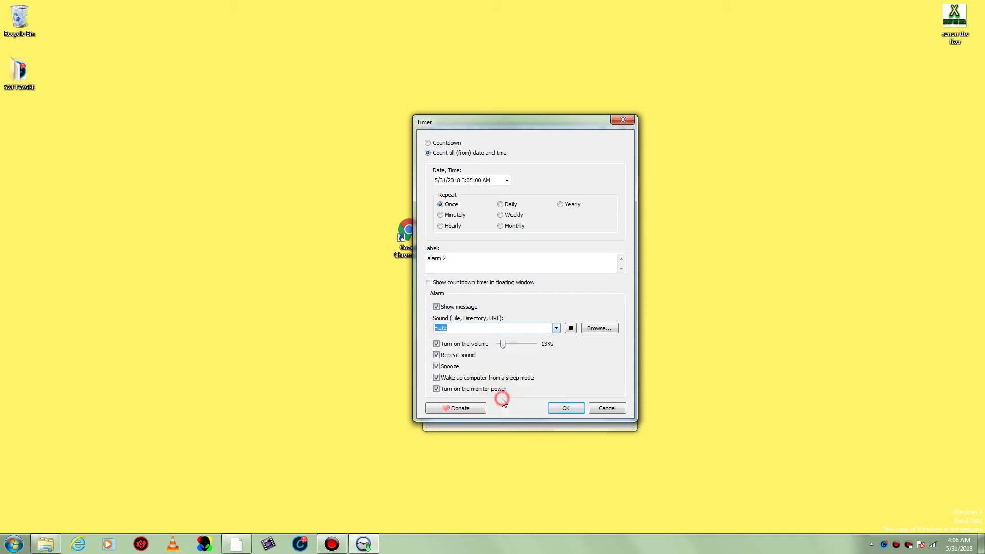
click(571, 328)
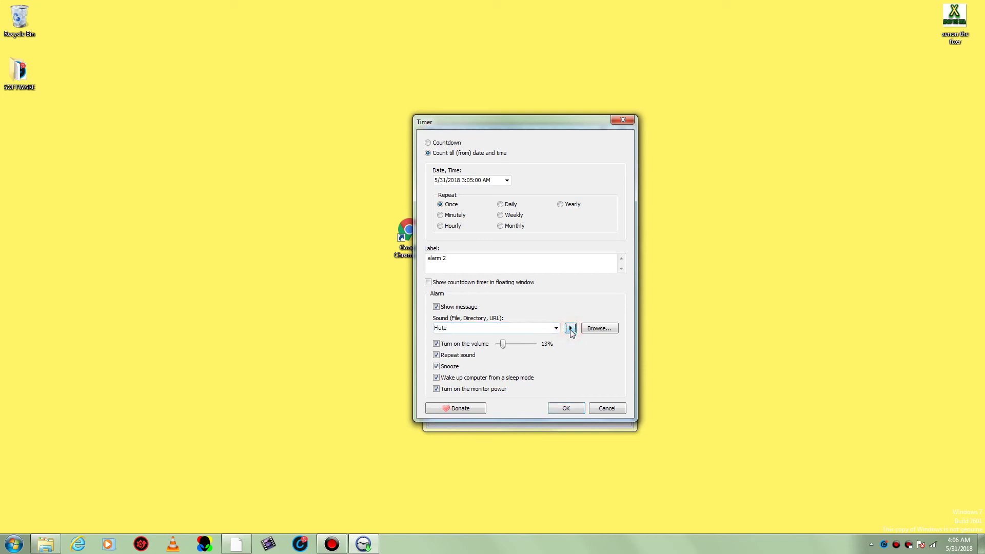
click(556, 328)
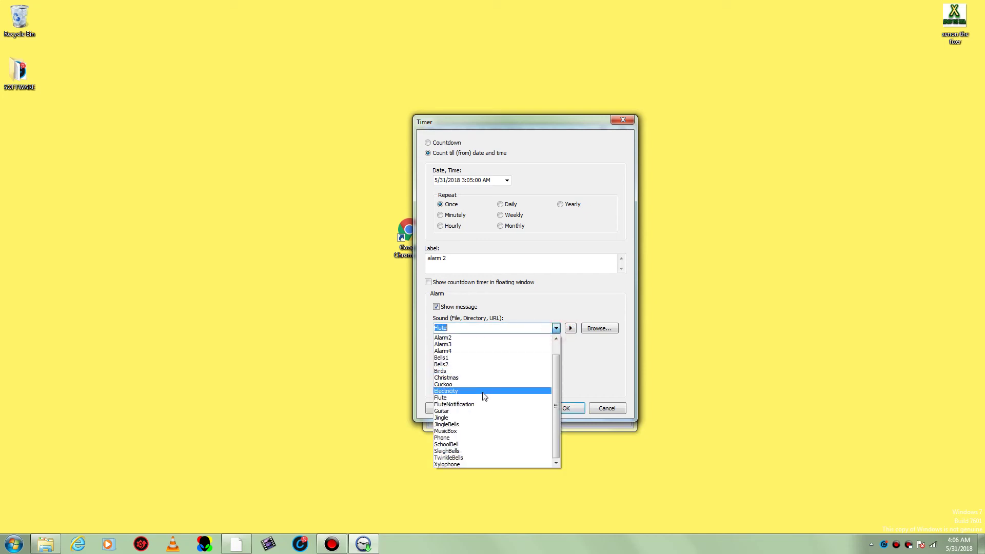
click(474, 418)
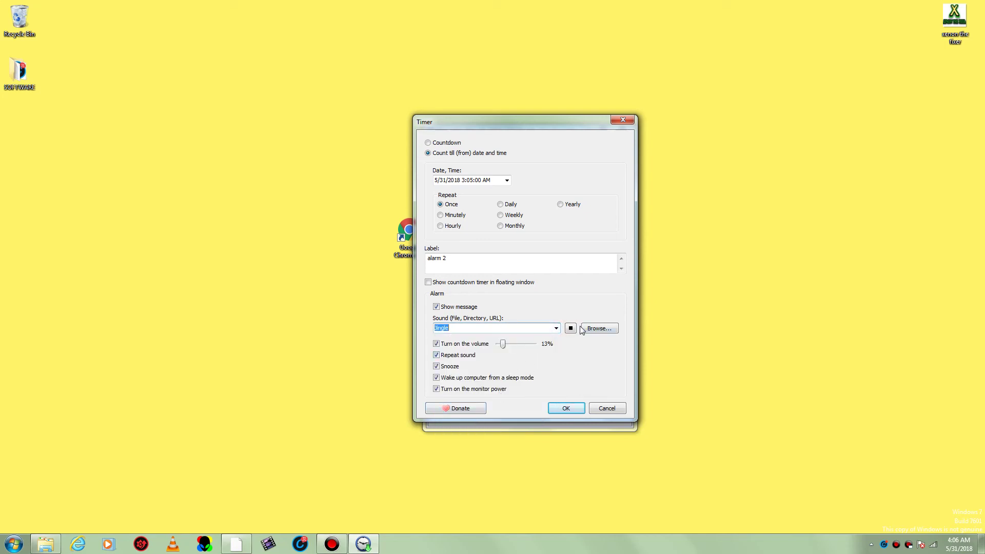
click(556, 328)
click(497, 405)
Pick MusicBox as the alarm sound, preview it, and save the alarm 2 timer
click(556, 328)
click(489, 432)
click(571, 329)
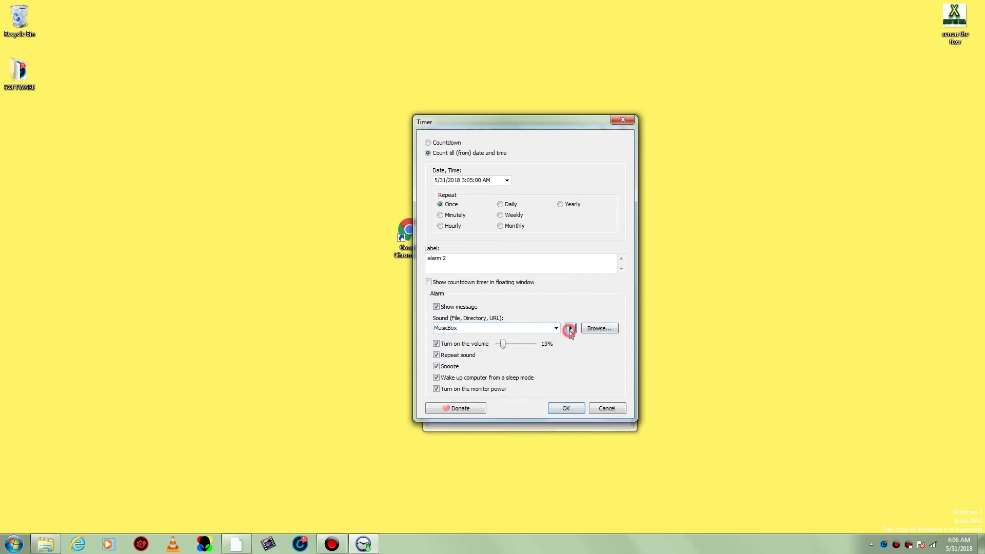
double_click(459, 326)
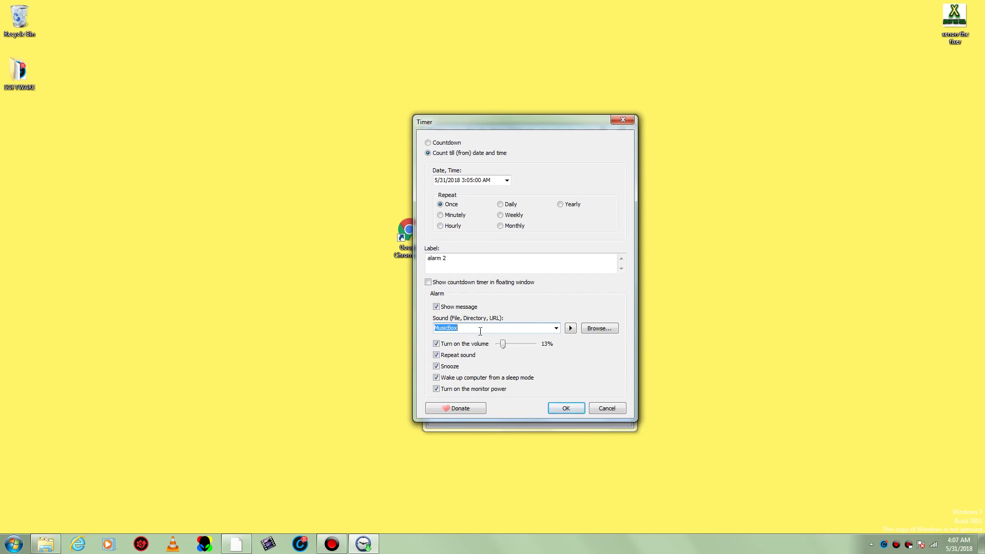
click(480, 330)
click(565, 407)
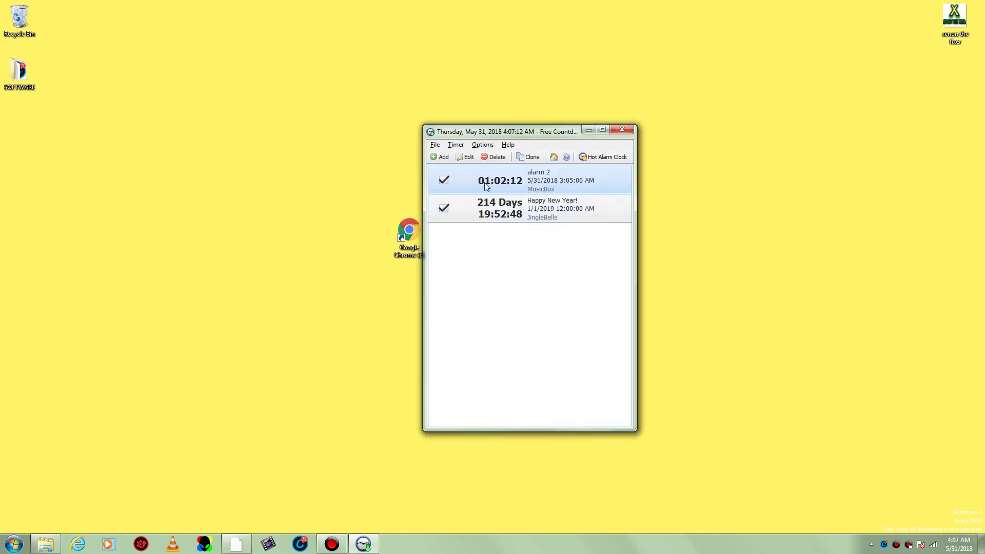
Confirm the alarm 2 timer with OK and shift the main window to the right
click(541, 176)
drag(568, 132, 607, 157)
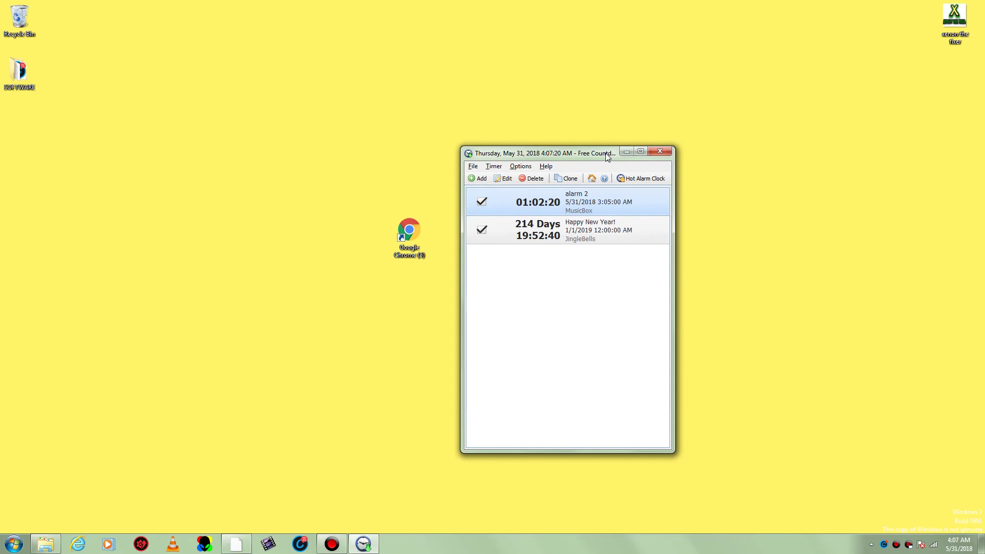